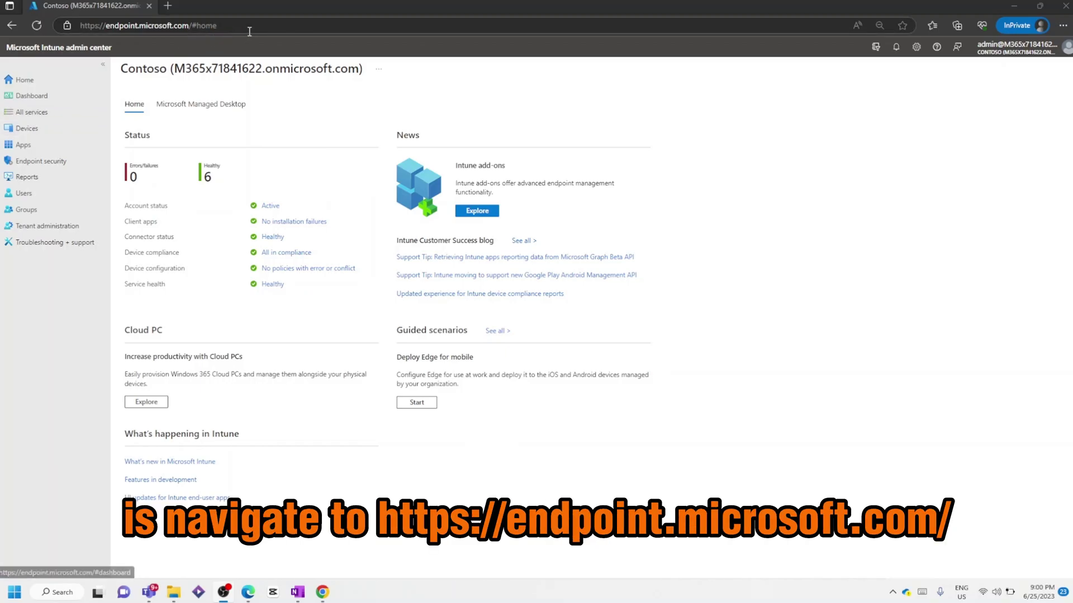
Step: Go to Endpoint security and show the Account protection policy list
left_click(148, 26)
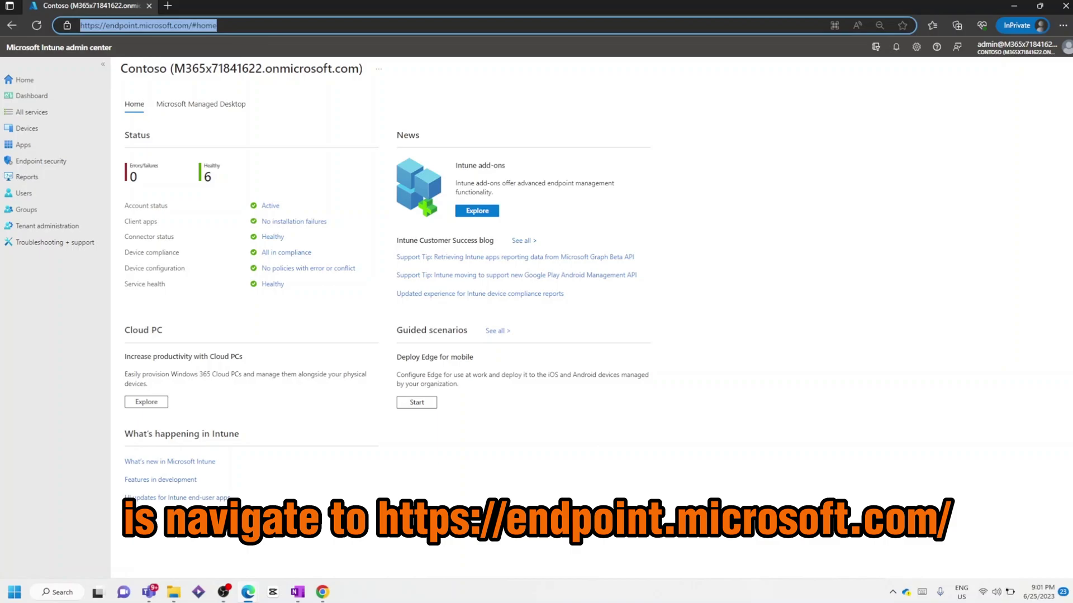
left_click(54, 166)
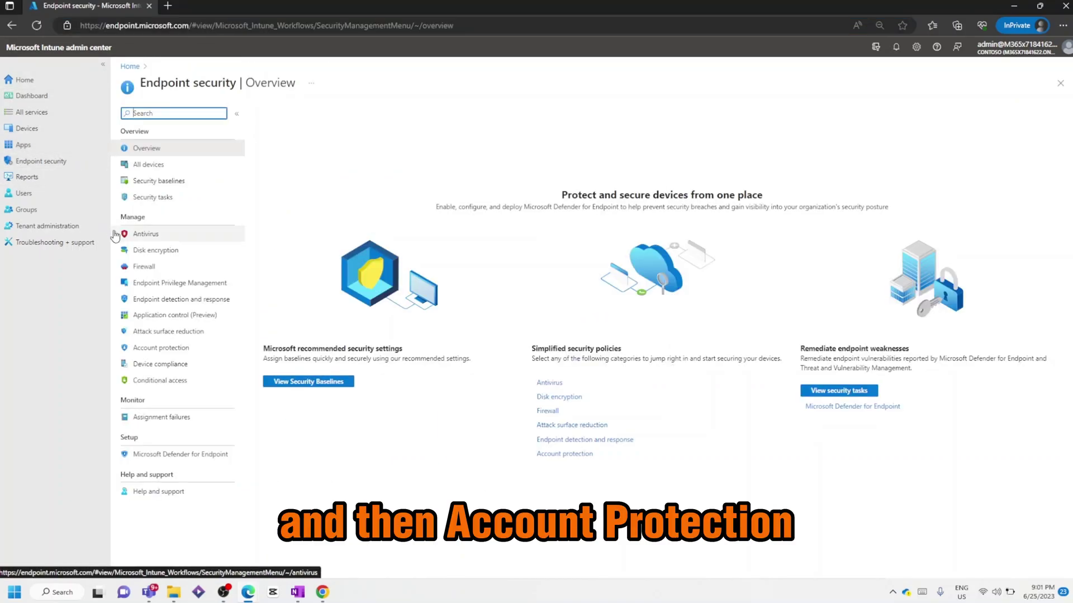
left_click(162, 348)
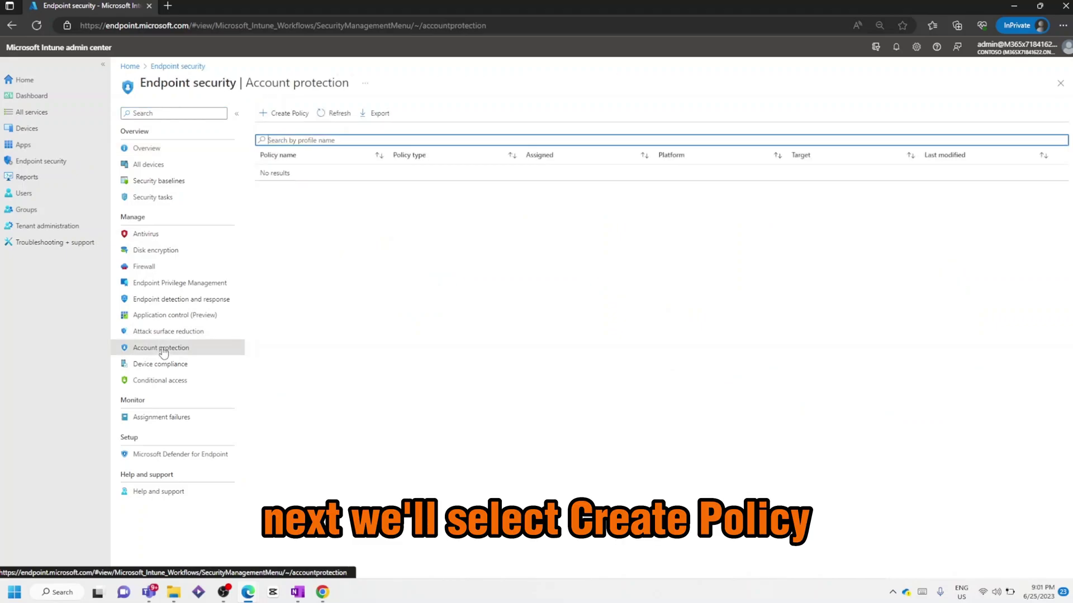
Step: Create a Local admin password solution (Windows LAPS) profile for Windows 10 and later
left_click(285, 114)
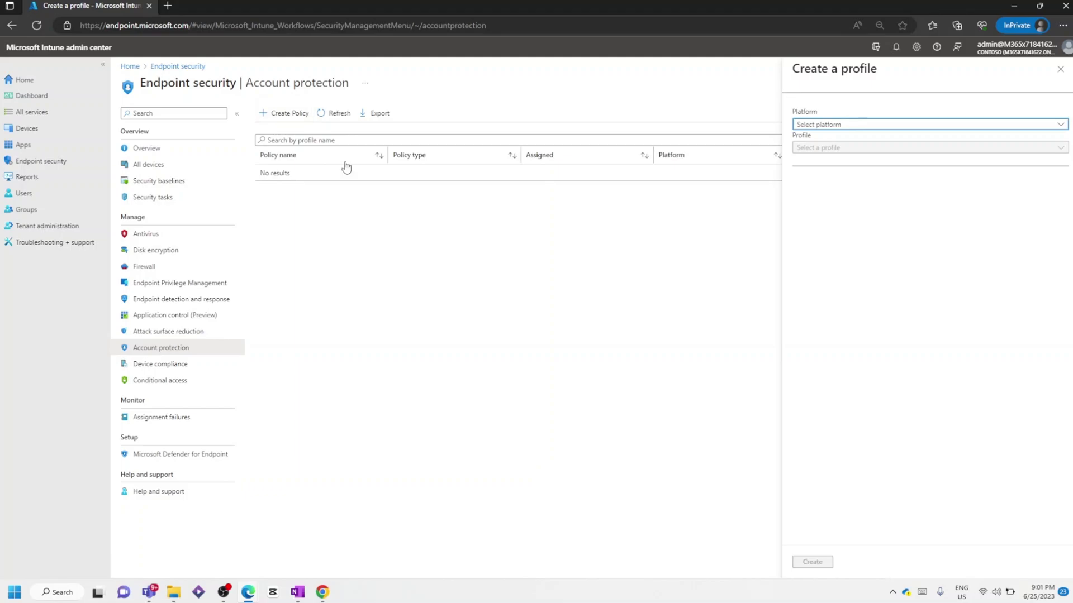
left_click(876, 124)
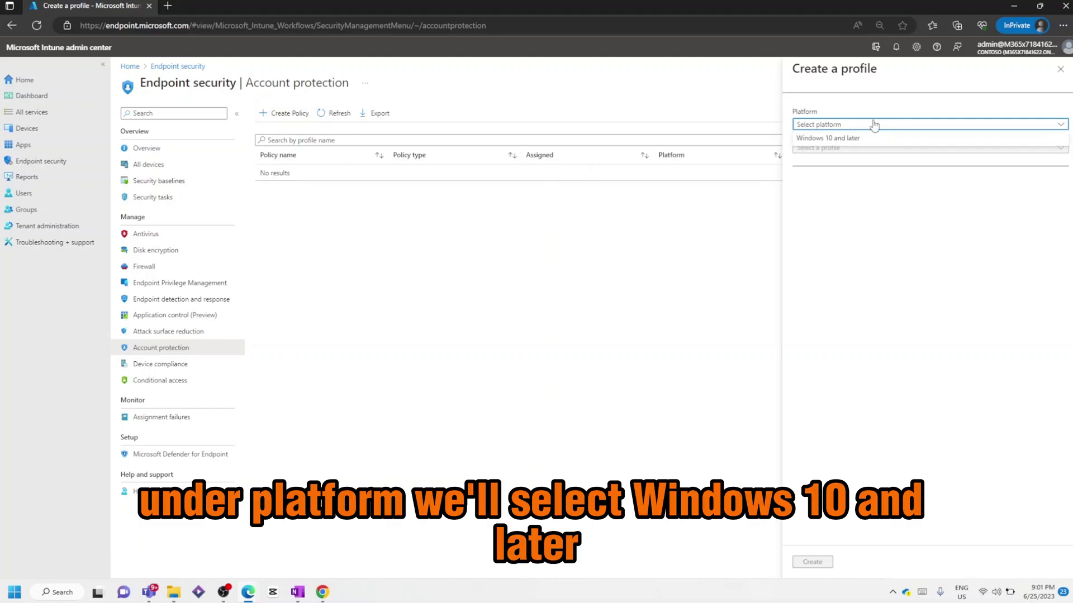
left_click(832, 139)
left_click(834, 148)
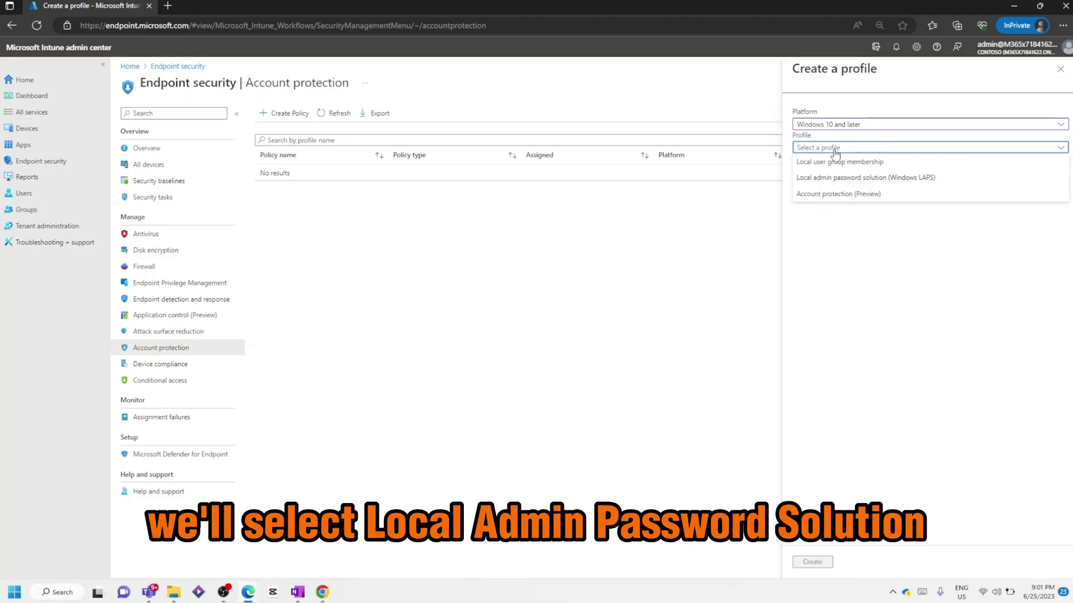
left_click(872, 178)
left_click(813, 562)
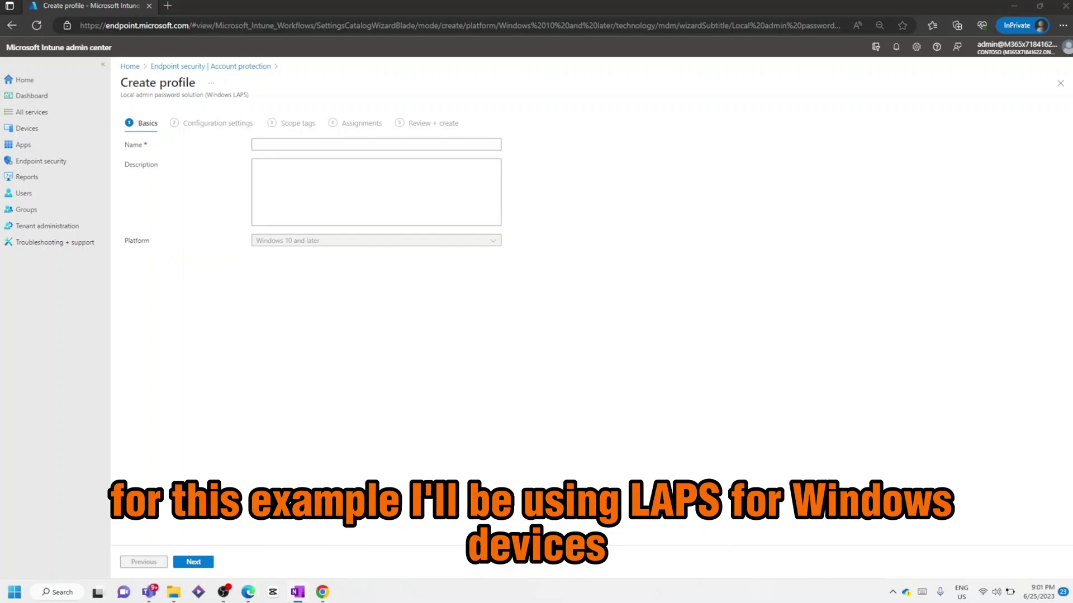
Step: Name the profile 'LAPS For Windows Devices' and continue to its configuration settings
left_click(371, 144)
type("LAPS For Windows Devices")
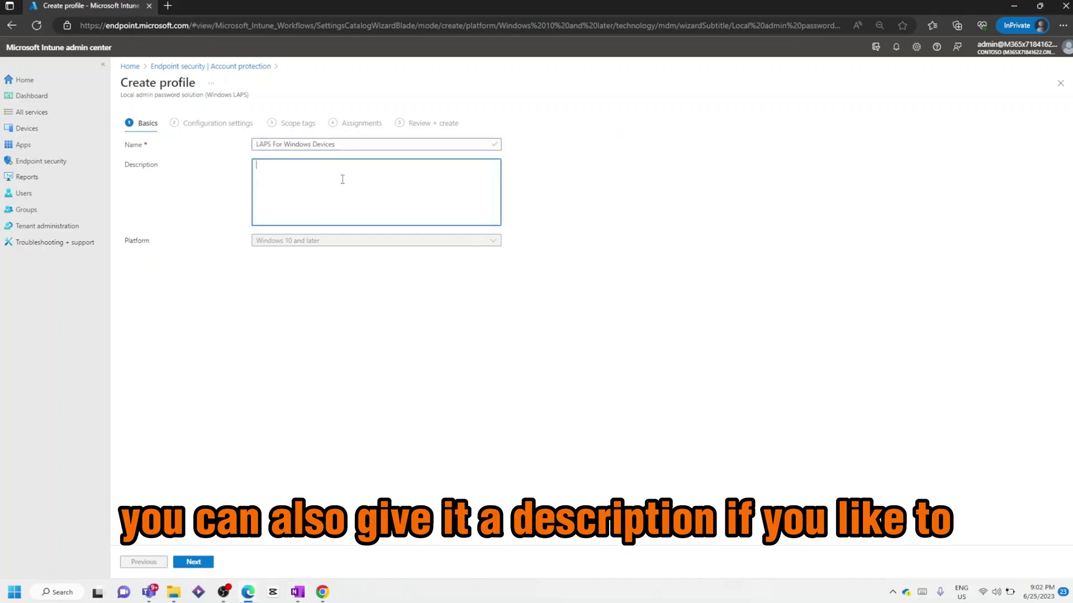
left_click(277, 170)
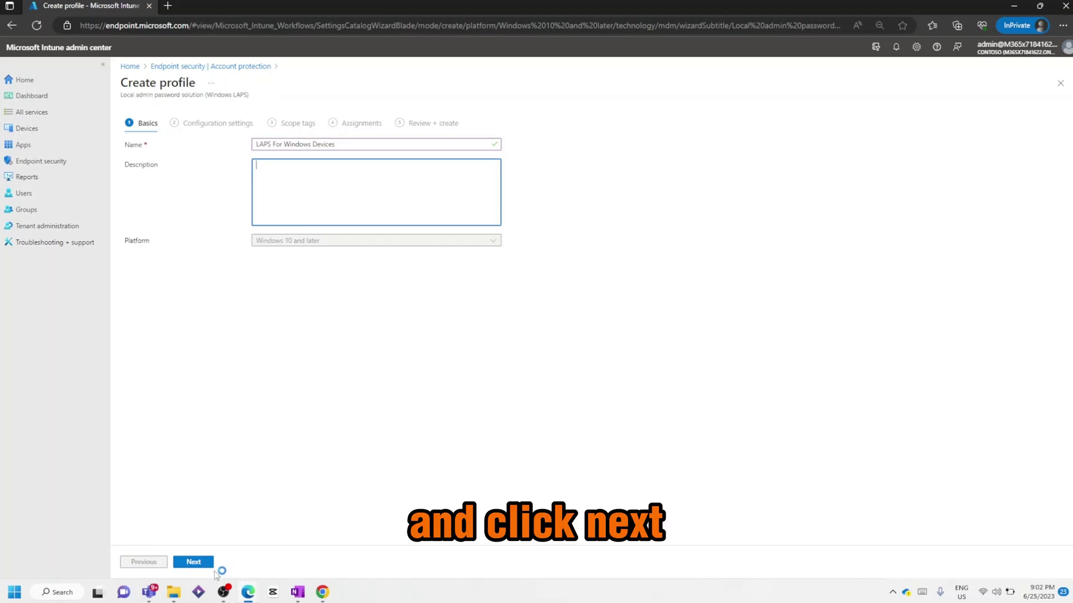
left_click(210, 564)
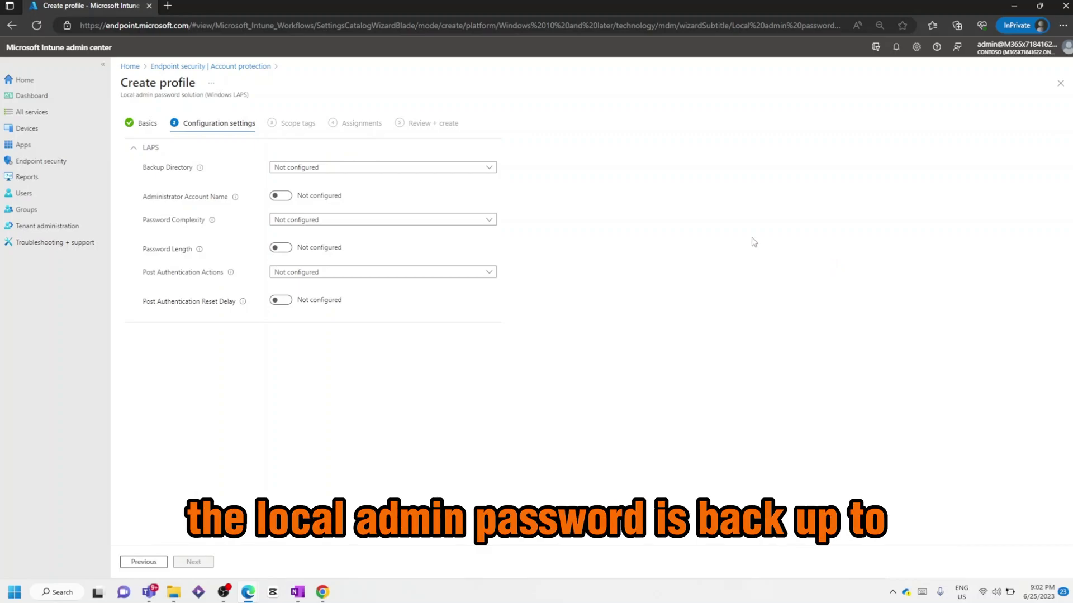
Step: Choose 'Backup the password to Azure AD only' for the Backup Directory setting
left_click(488, 169)
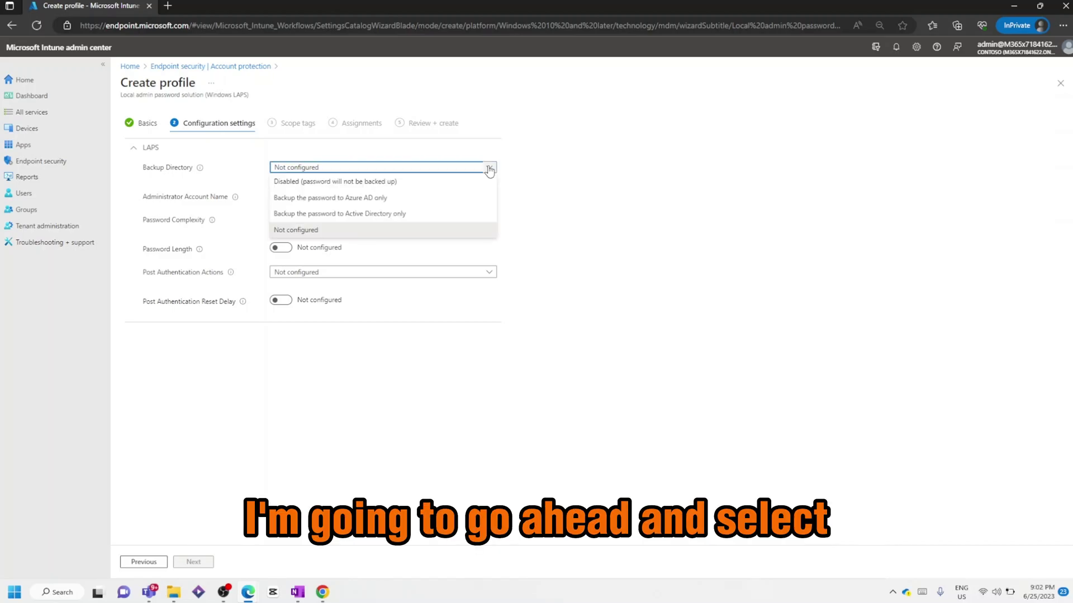
left_click(425, 199)
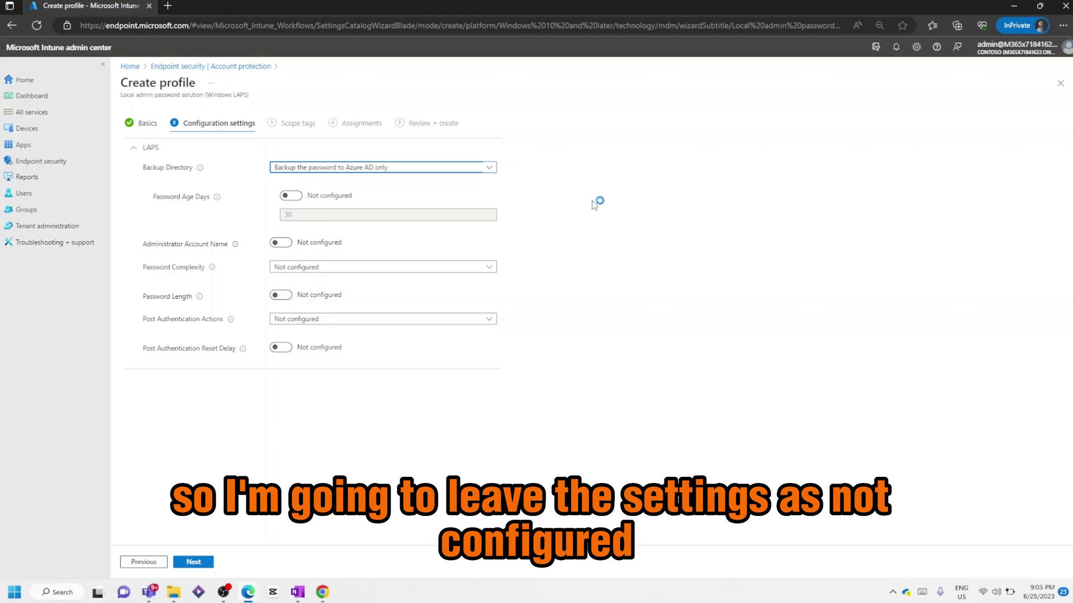
Step: Review the Password Complexity options and change Password Length from 14 to 8
left_click(490, 269)
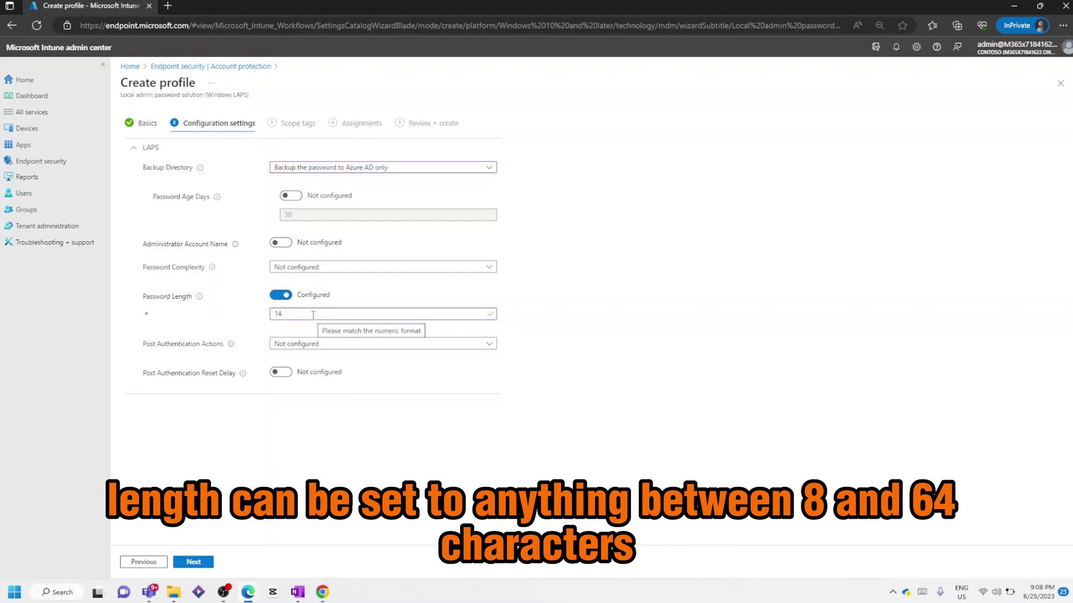
double_click(313, 315)
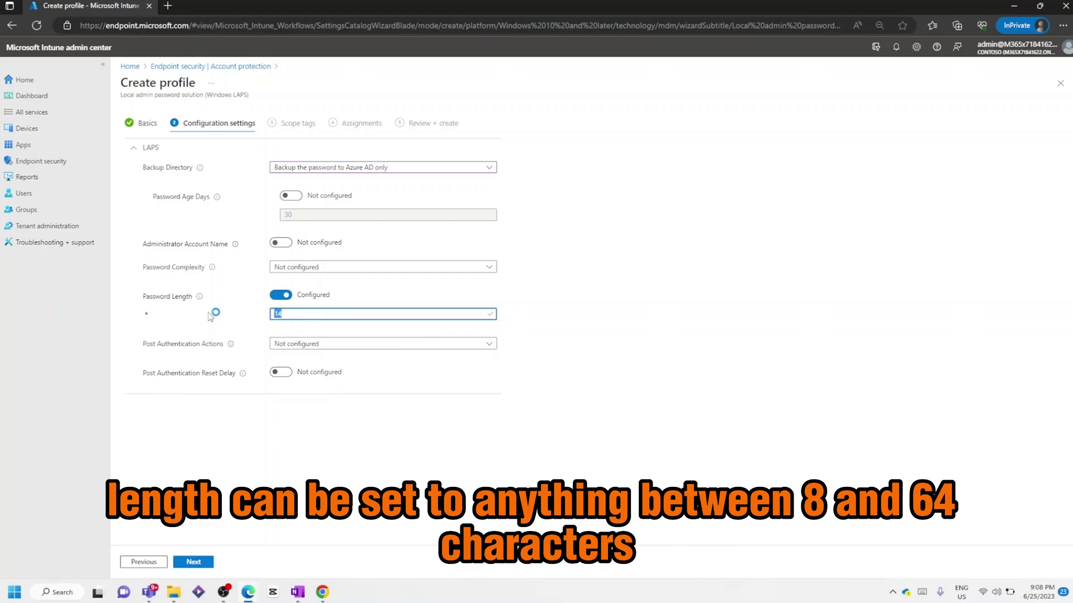
type("8")
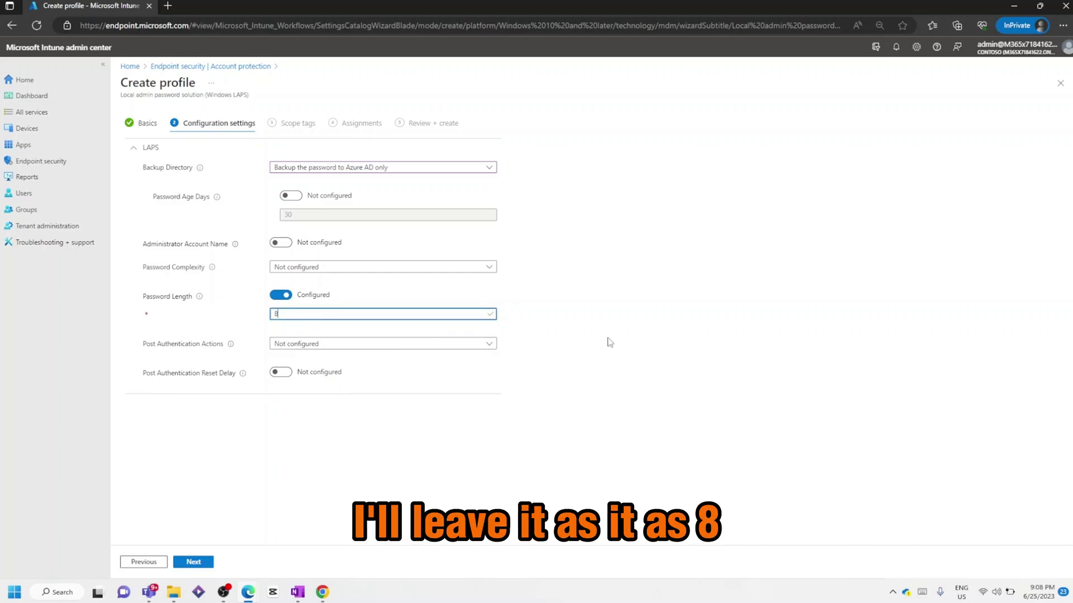
left_click(542, 338)
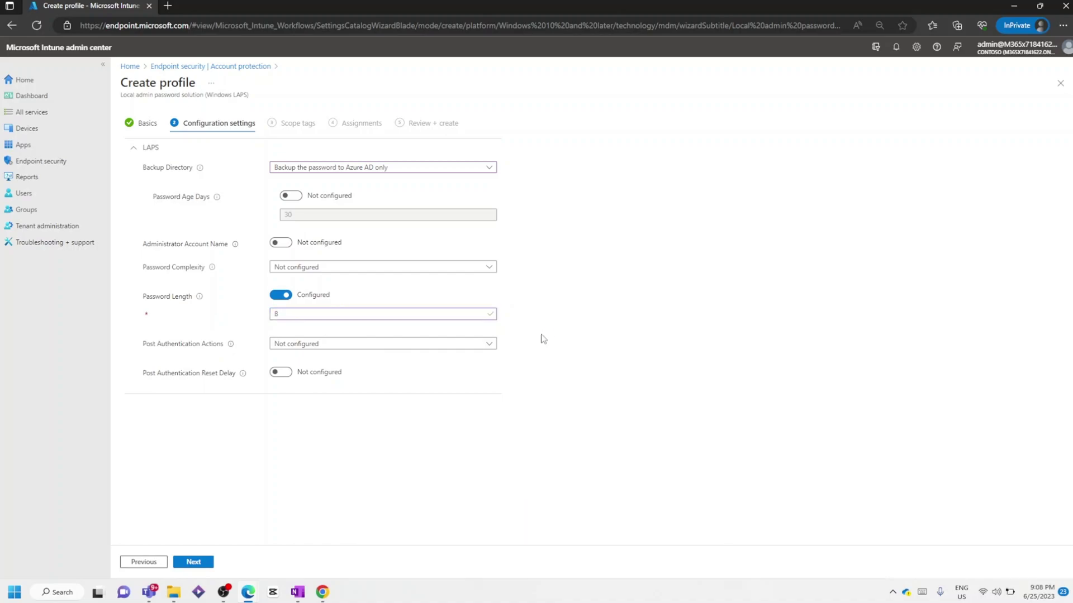
Step: Reset the password and log off the managed account after authentication, with a 24 reset delay
left_click(489, 343)
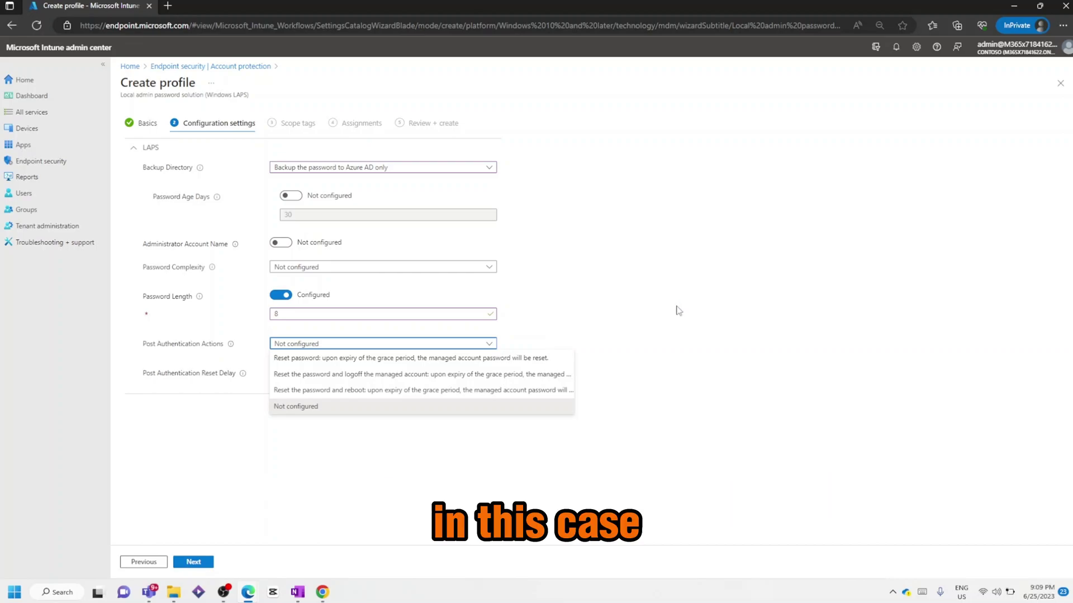
left_click(505, 379)
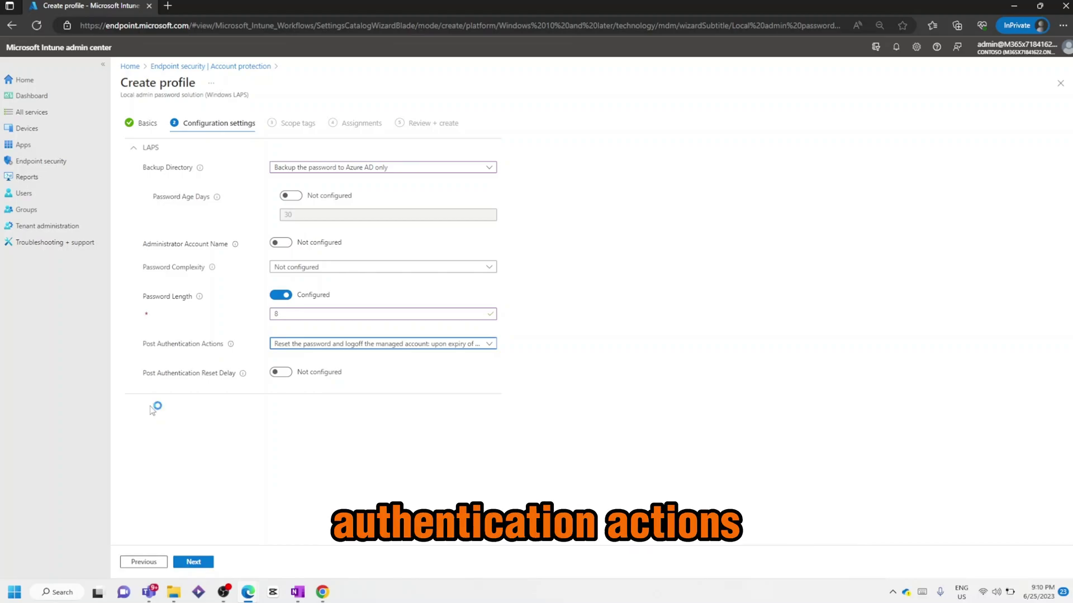
left_click(281, 372)
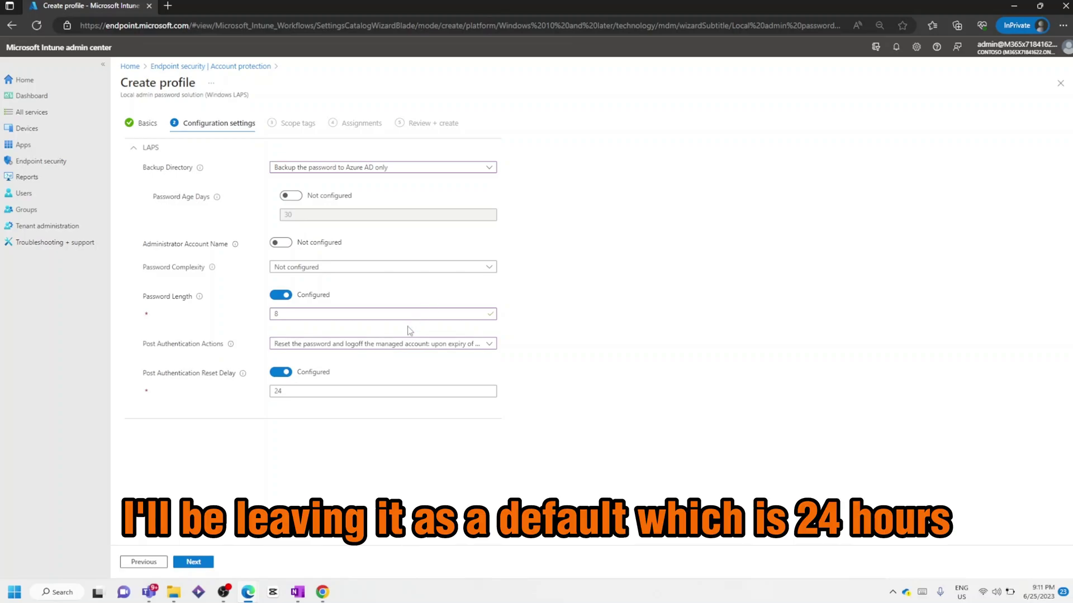
double_click(317, 391)
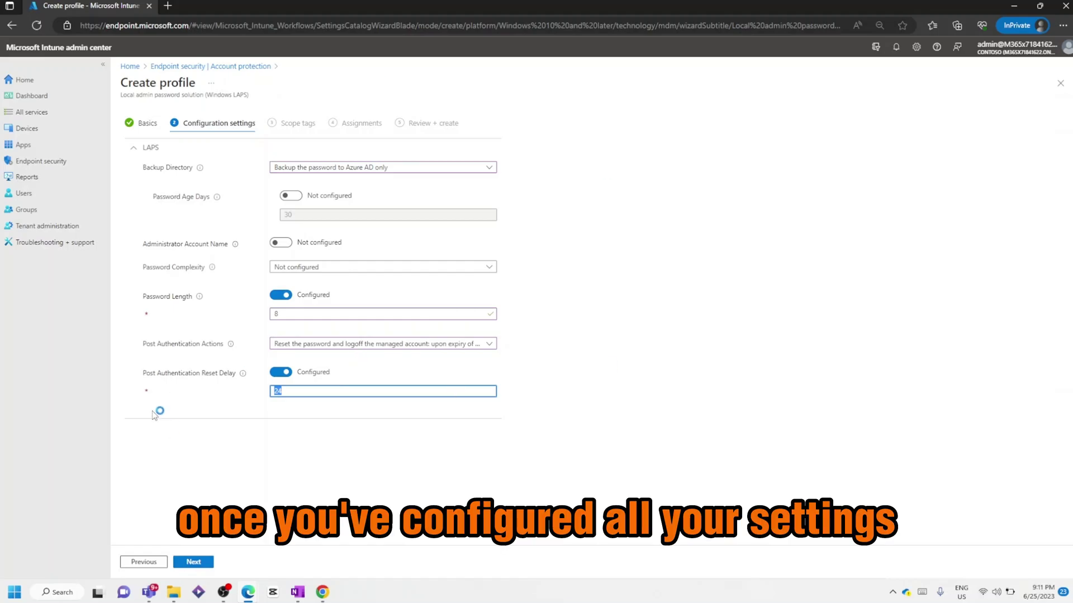
Step: Keep the Default scope tag, assign the profile to All devices, and reach Review + create
left_click(203, 565)
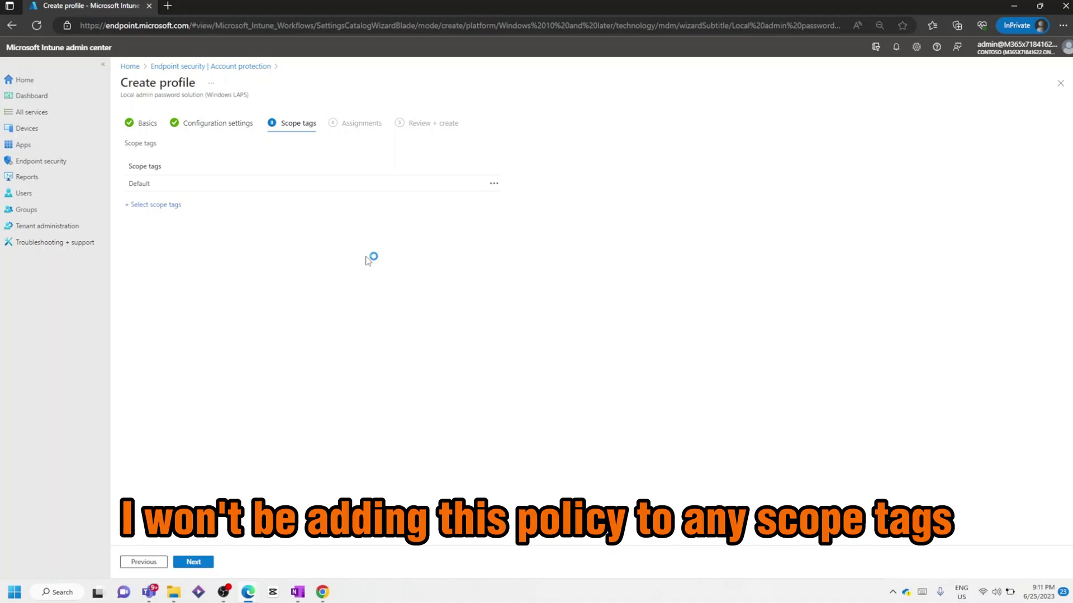
left_click(197, 562)
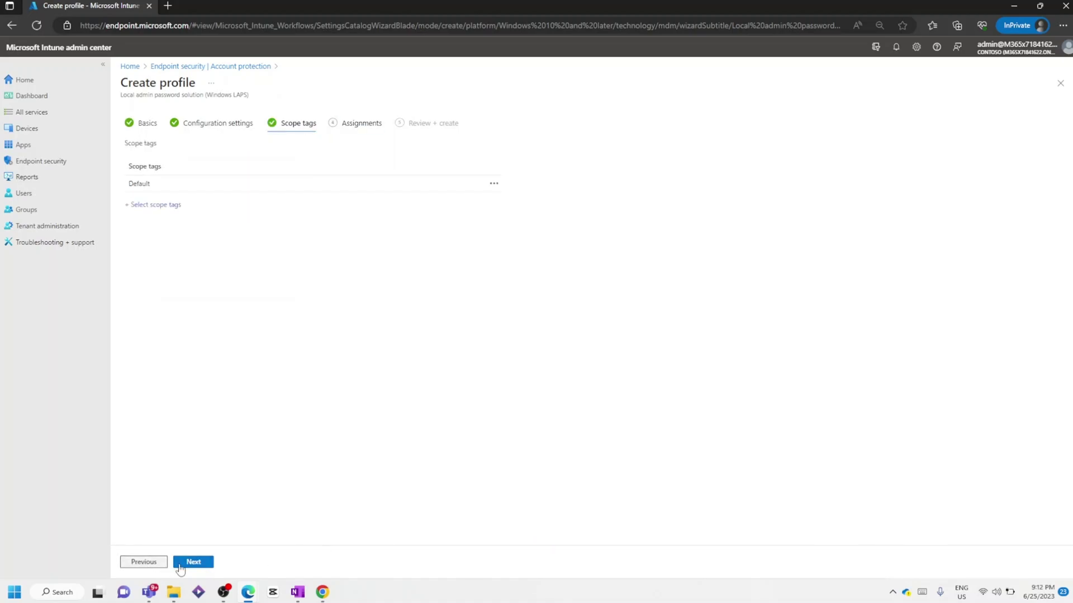
left_click(202, 563)
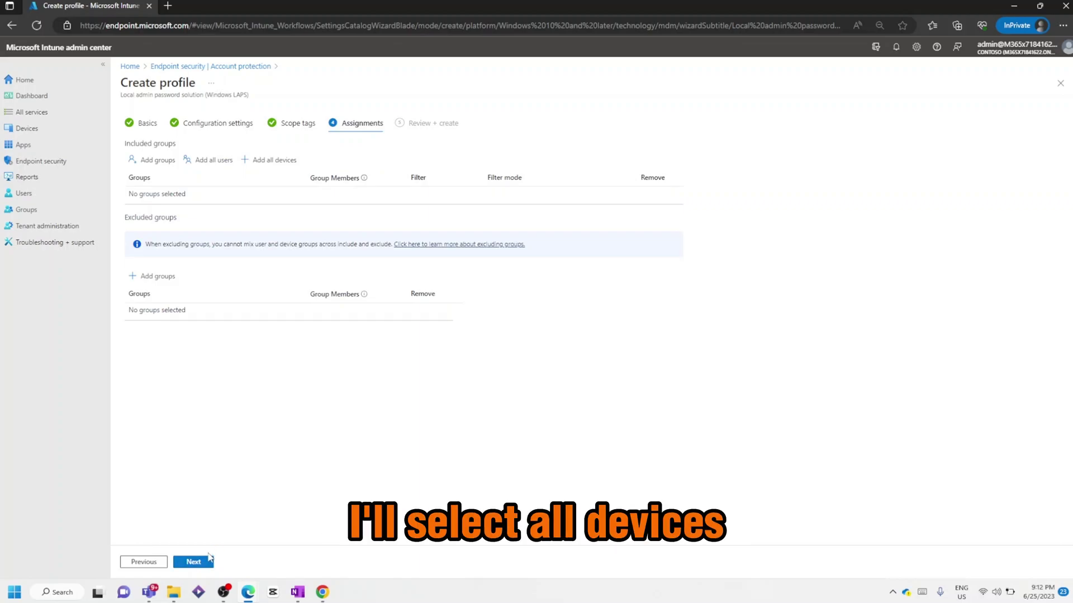
left_click(281, 162)
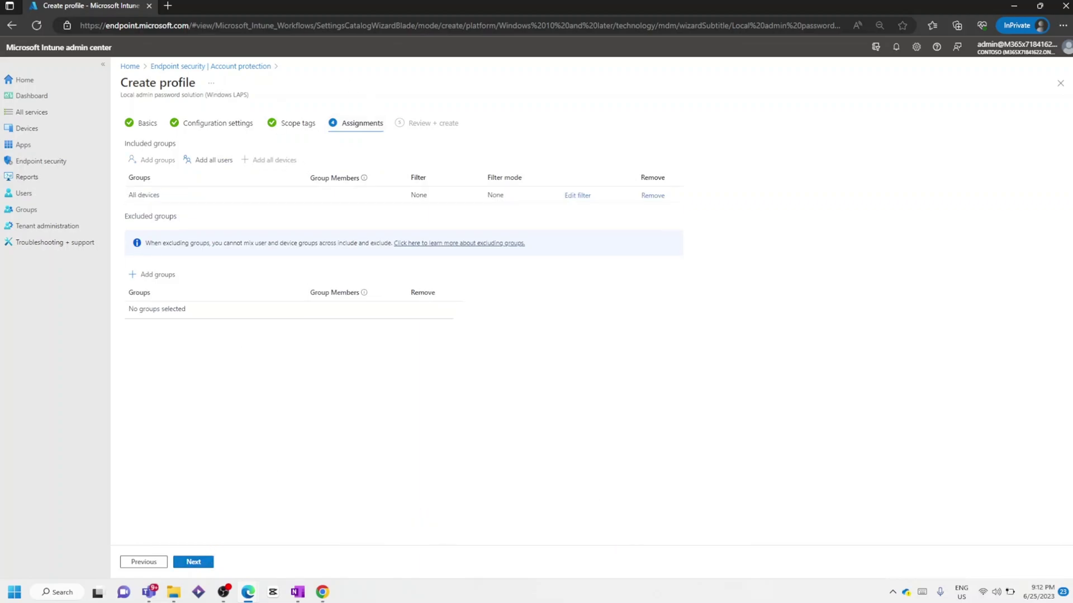
left_click(193, 563)
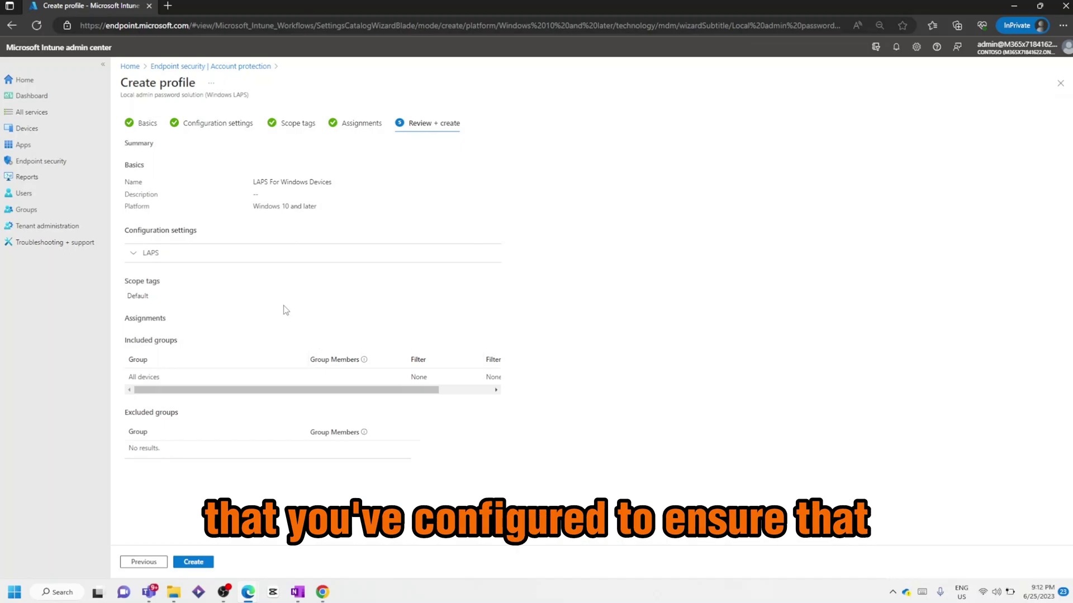
Step: Check the expanded LAPS settings in the summary and create the profile
left_click(134, 254)
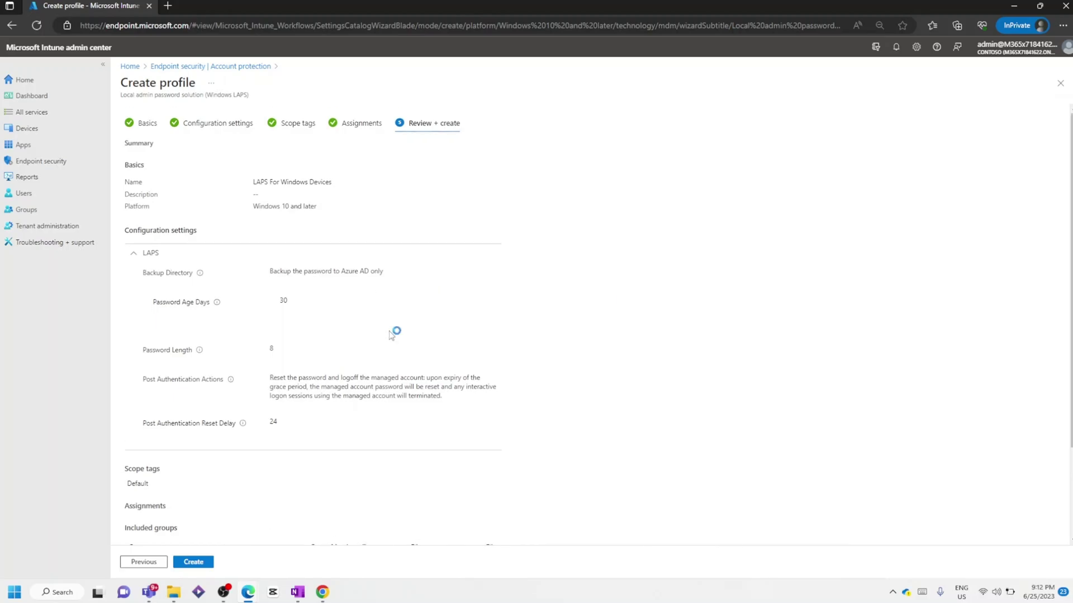
scroll(391, 334, "down", 2)
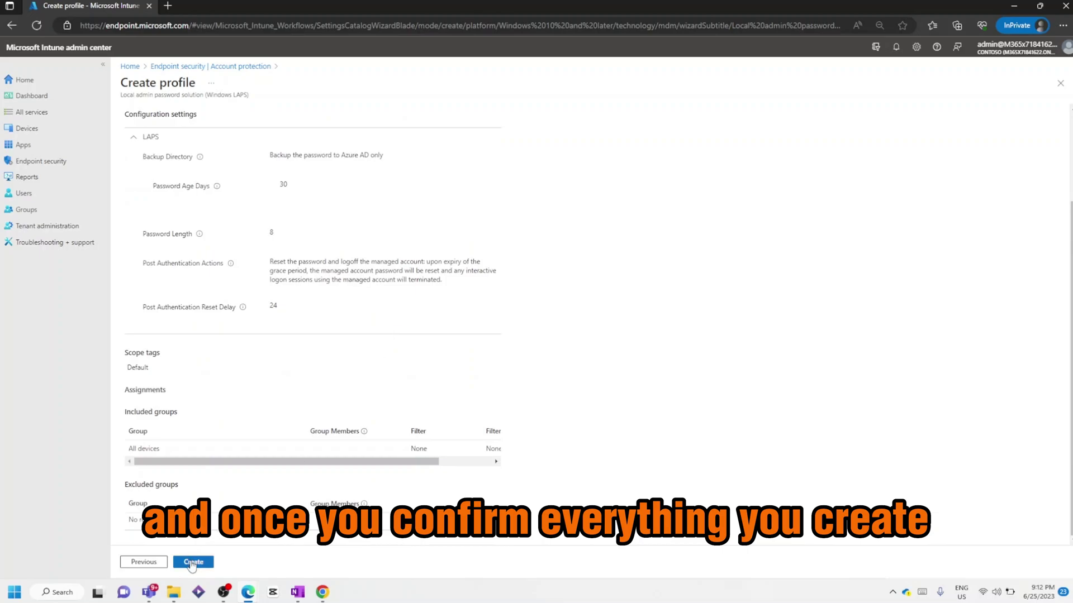
left_click(192, 562)
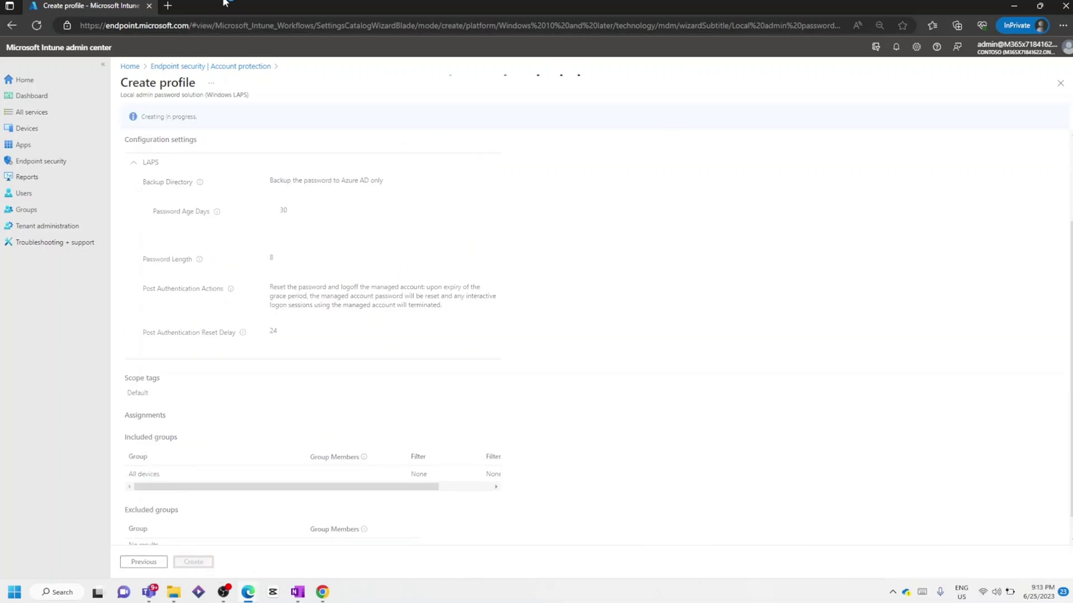